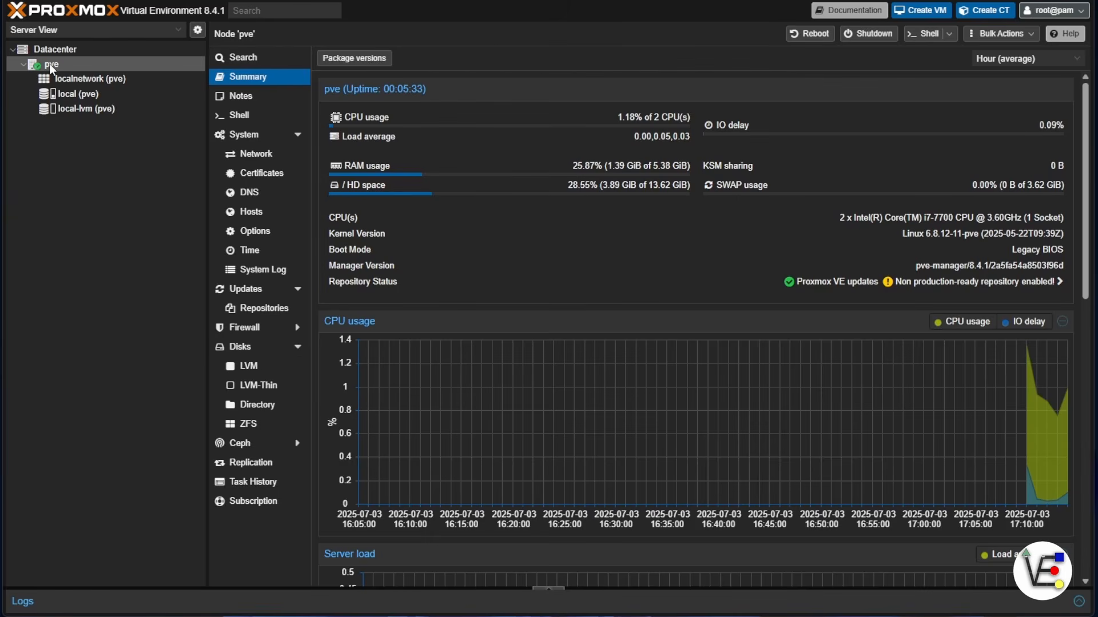
# Wipe the /dev/sdb disk from the node's Disks list, accepting the data-loss confirmation
pyautogui.click(258, 348)
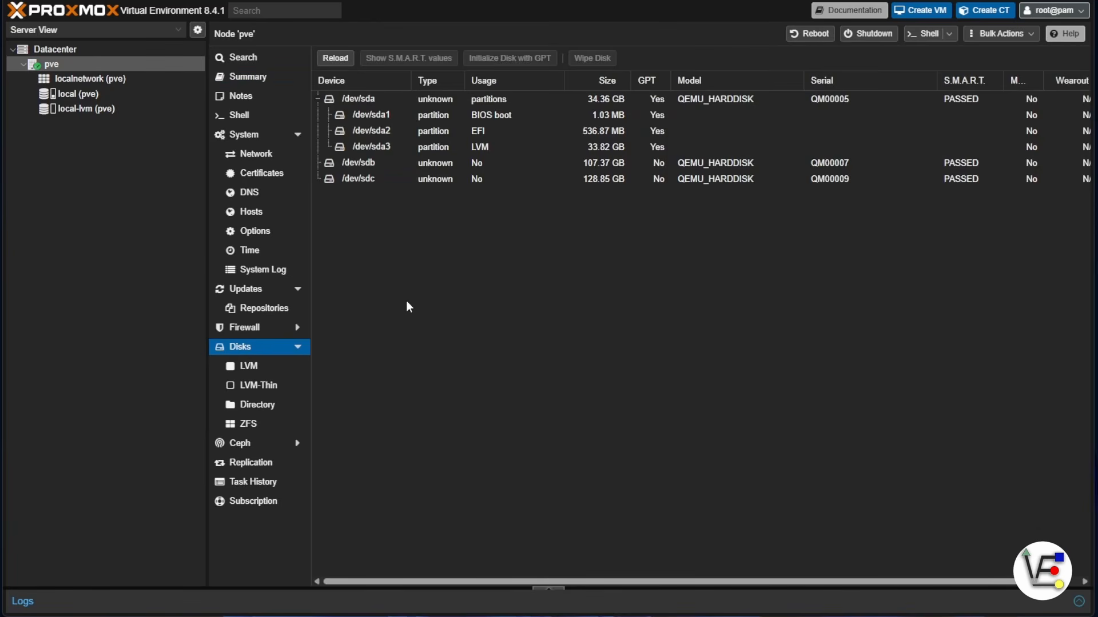
pyautogui.click(396, 166)
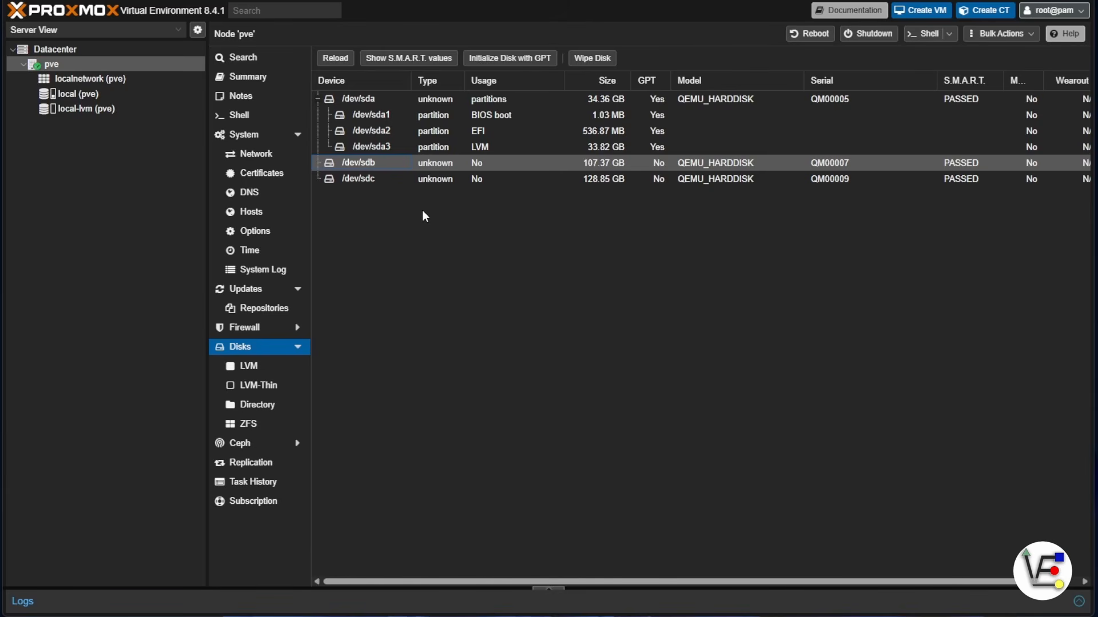
pyautogui.click(593, 58)
pyautogui.click(516, 365)
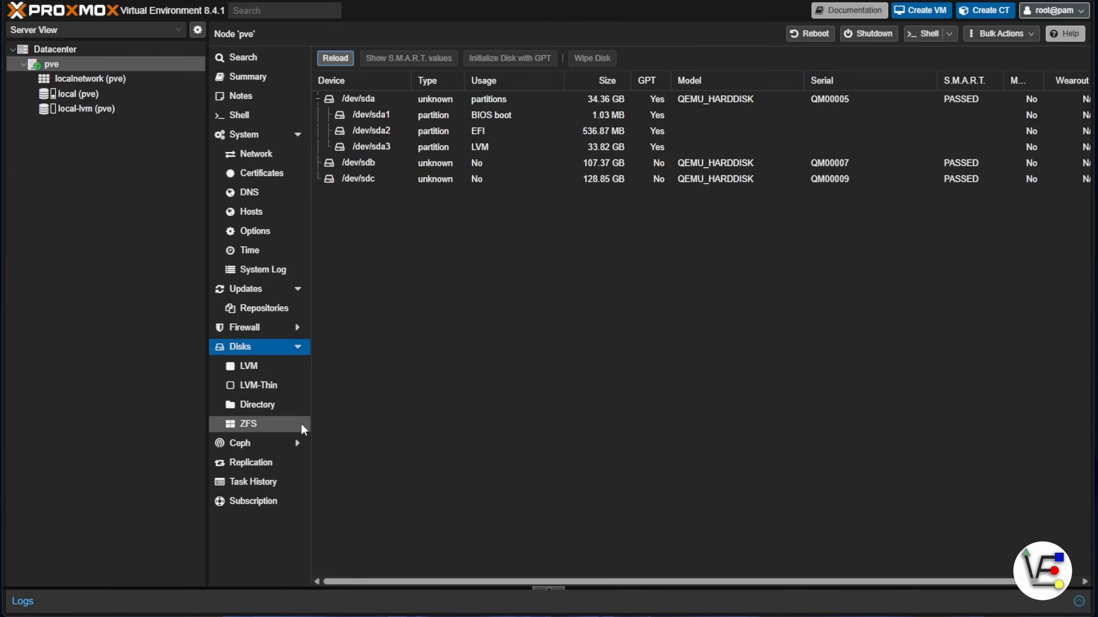
# Fill in a new ZFS pool named 'storage' on /dev/sdb with Single Disk RAID and compression on
pyautogui.click(257, 430)
pyautogui.click(401, 60)
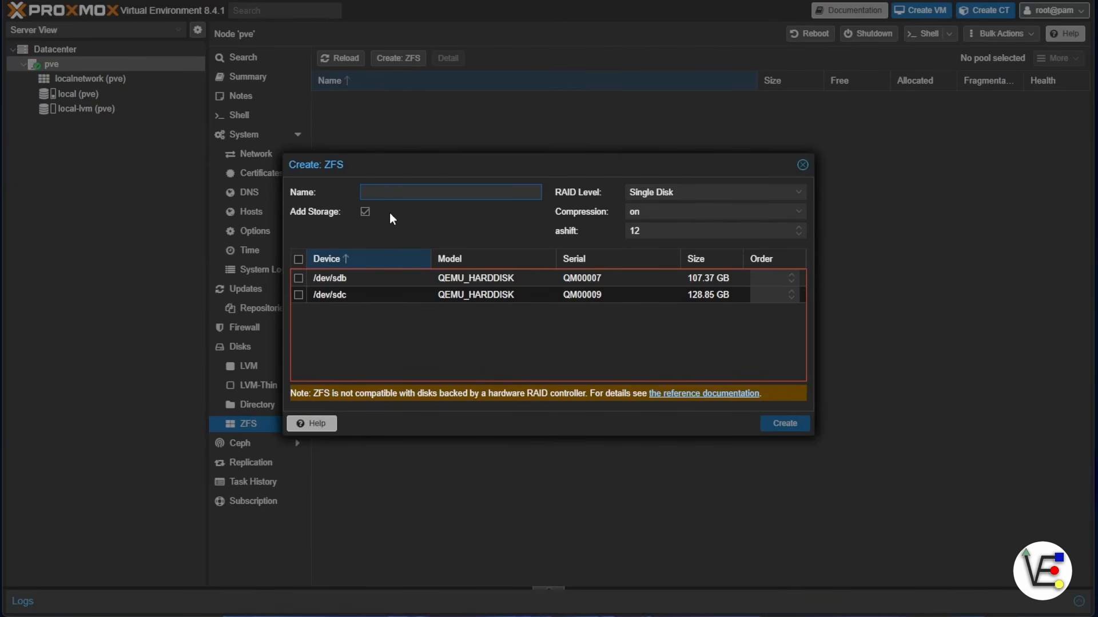
pyautogui.write('storage')
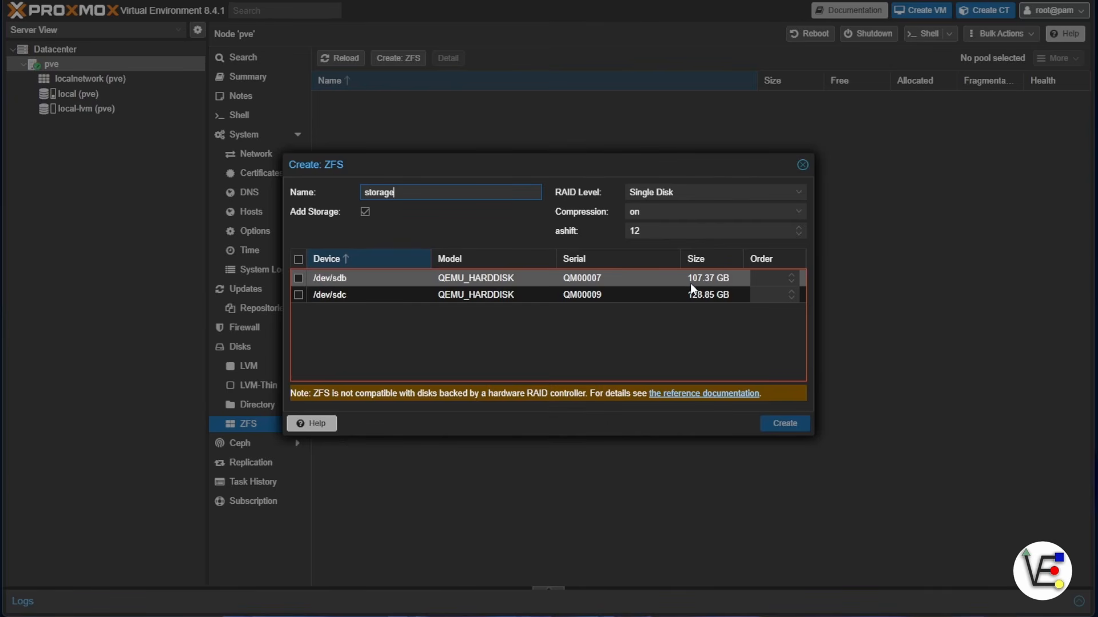
pyautogui.click(298, 279)
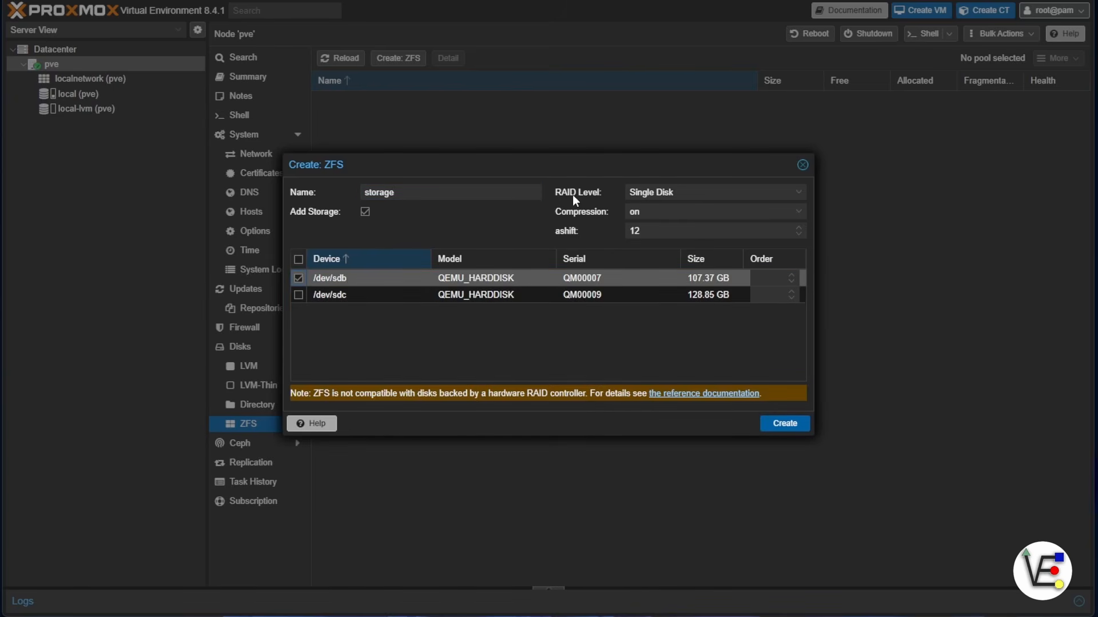
pyautogui.click(690, 193)
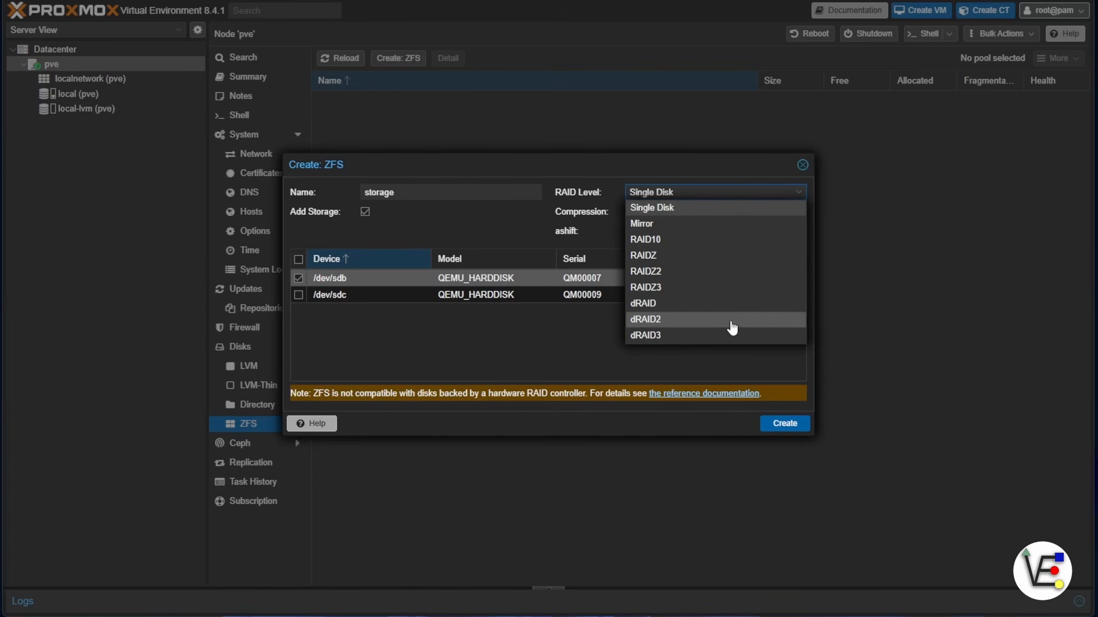
pyautogui.click(709, 209)
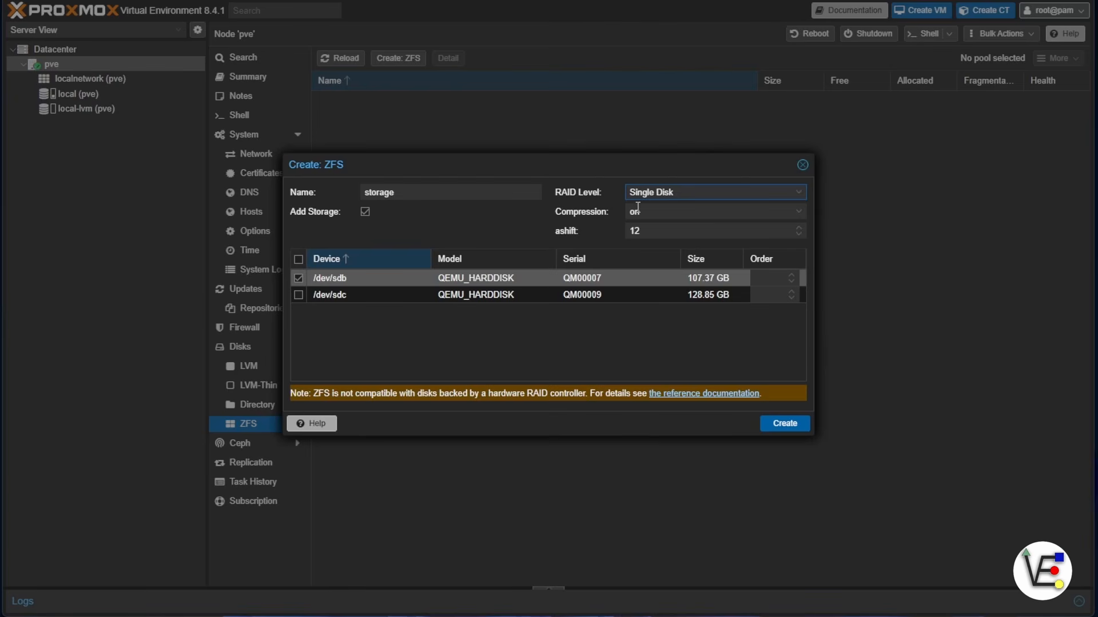
pyautogui.click(698, 215)
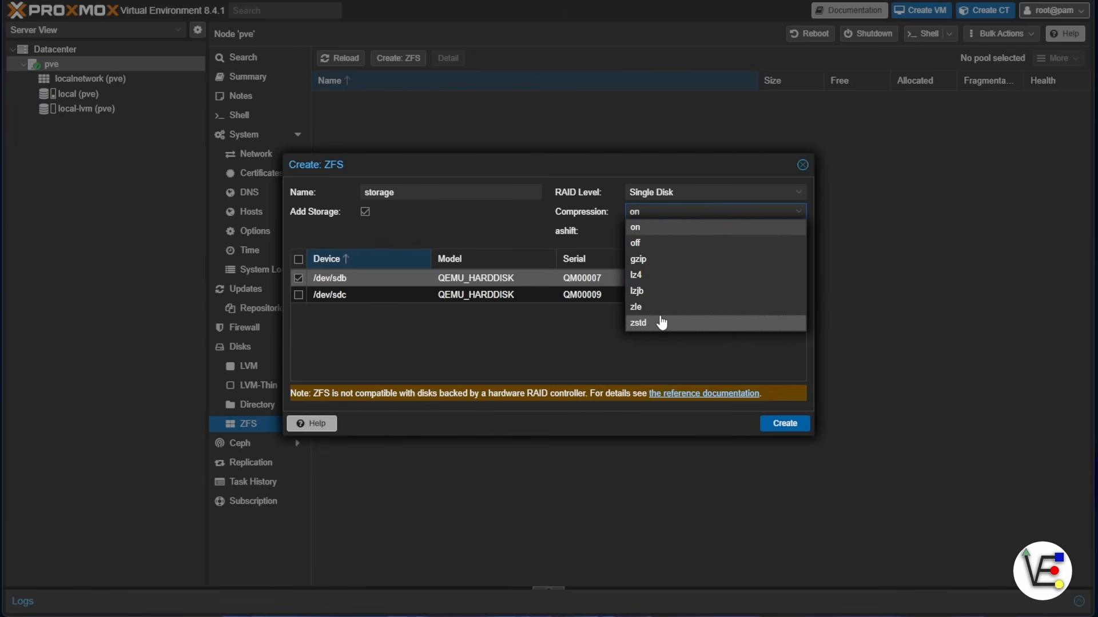
pyautogui.click(652, 227)
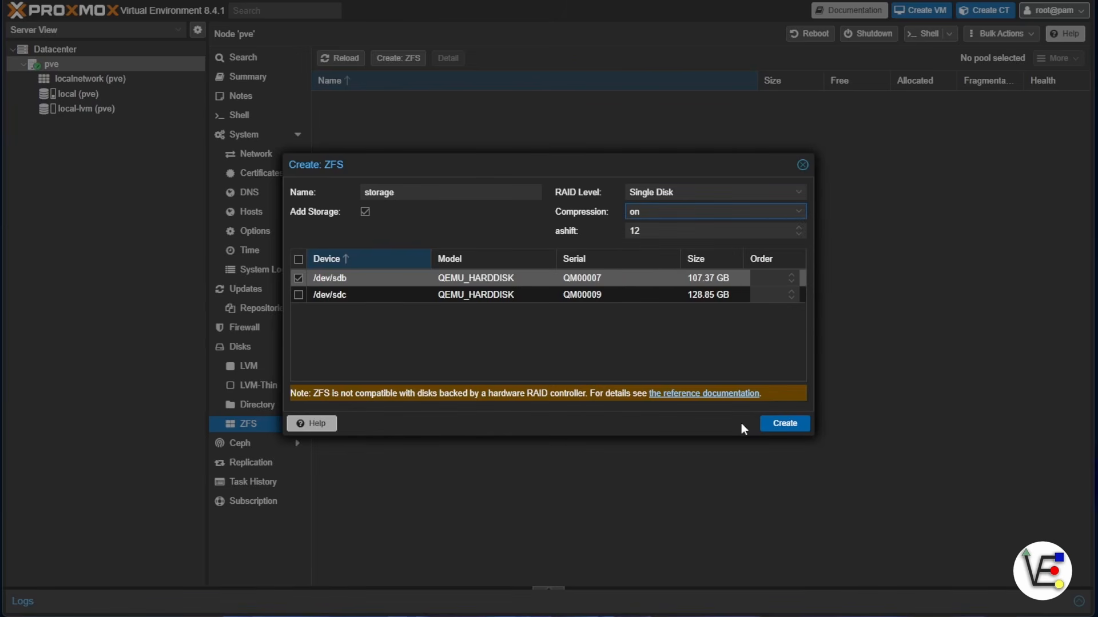
# Create the storage pool and check its 103.52 GB total size in the storage summary
pyautogui.click(775, 424)
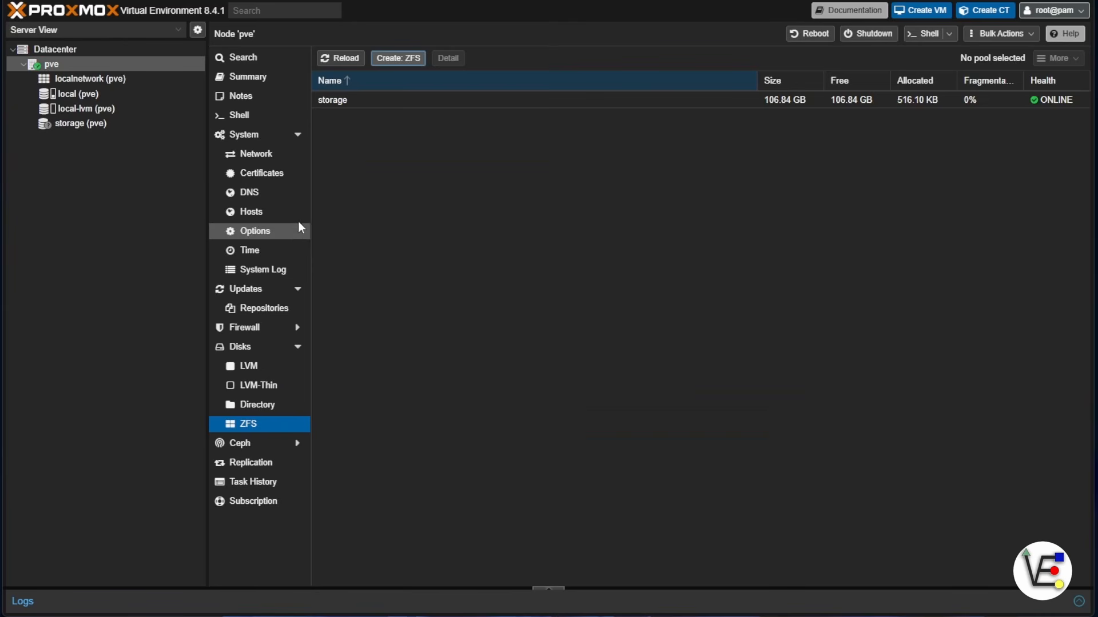
pyautogui.click(88, 131)
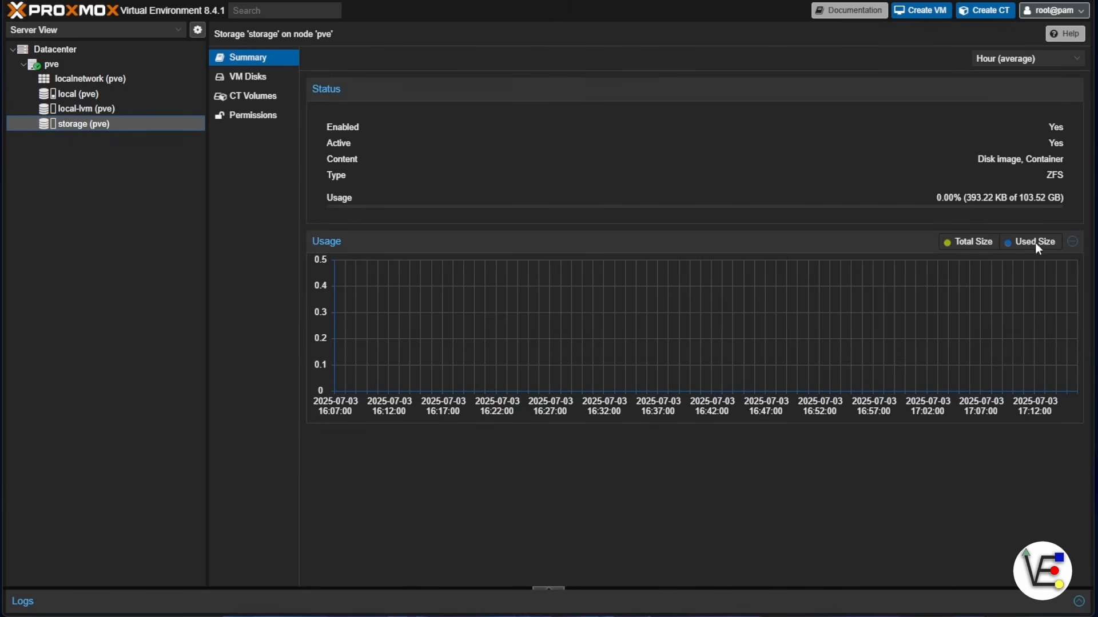
pyautogui.moveTo(1019, 201); pyautogui.dragTo(1059, 201)
# Check the new ZFS partitioning of /dev/sdb in Disks, then select the storage pool
pyautogui.click(88, 63)
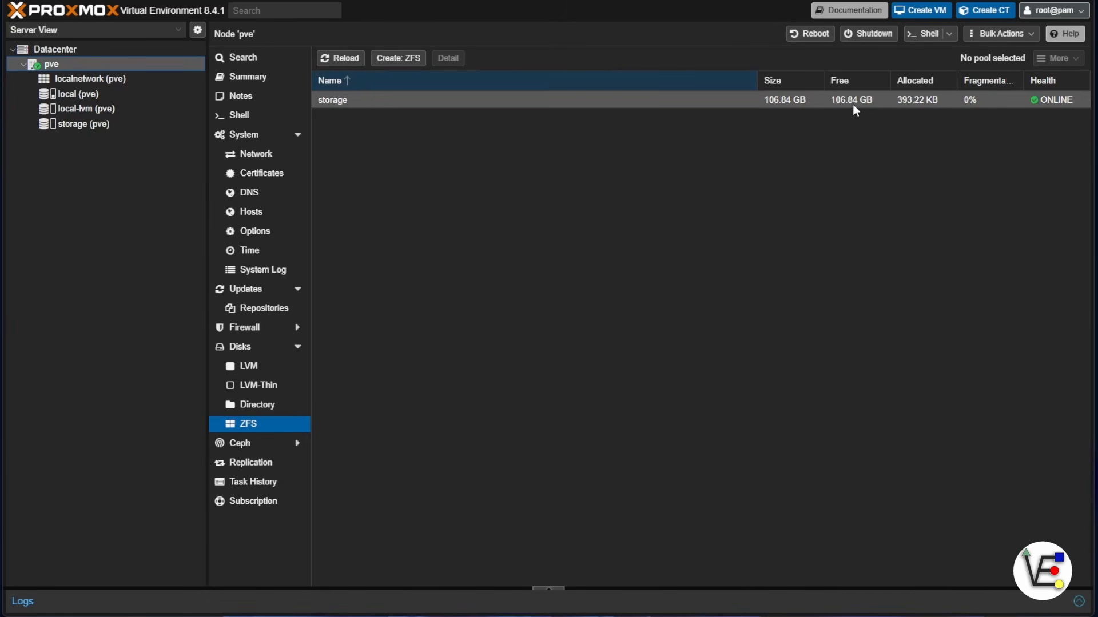
pyautogui.click(240, 346)
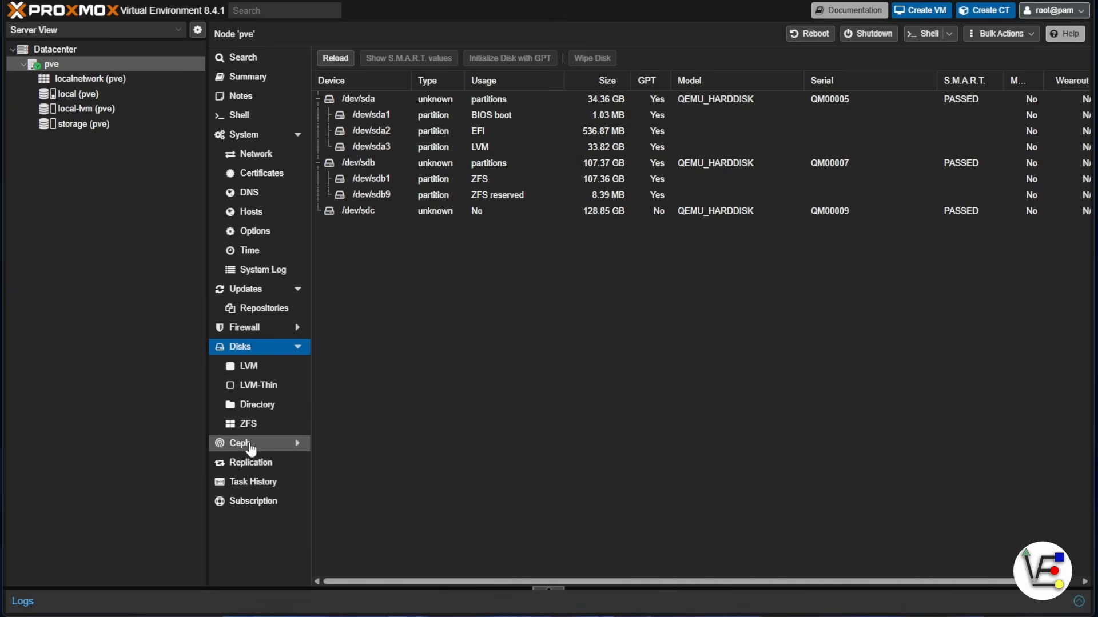
pyautogui.click(251, 423)
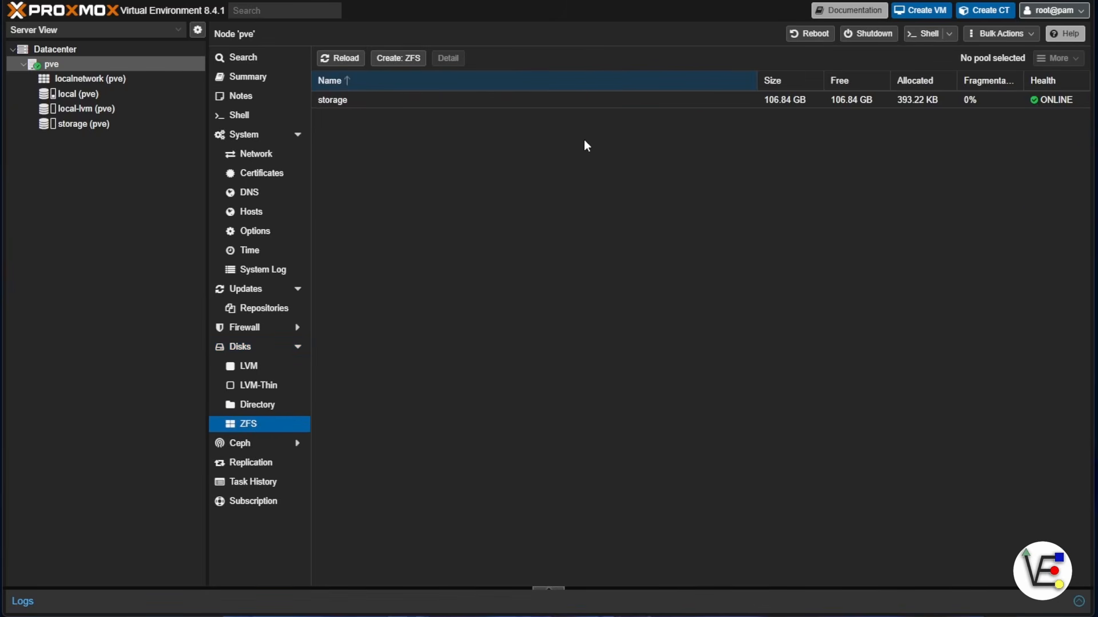
pyautogui.click(363, 100)
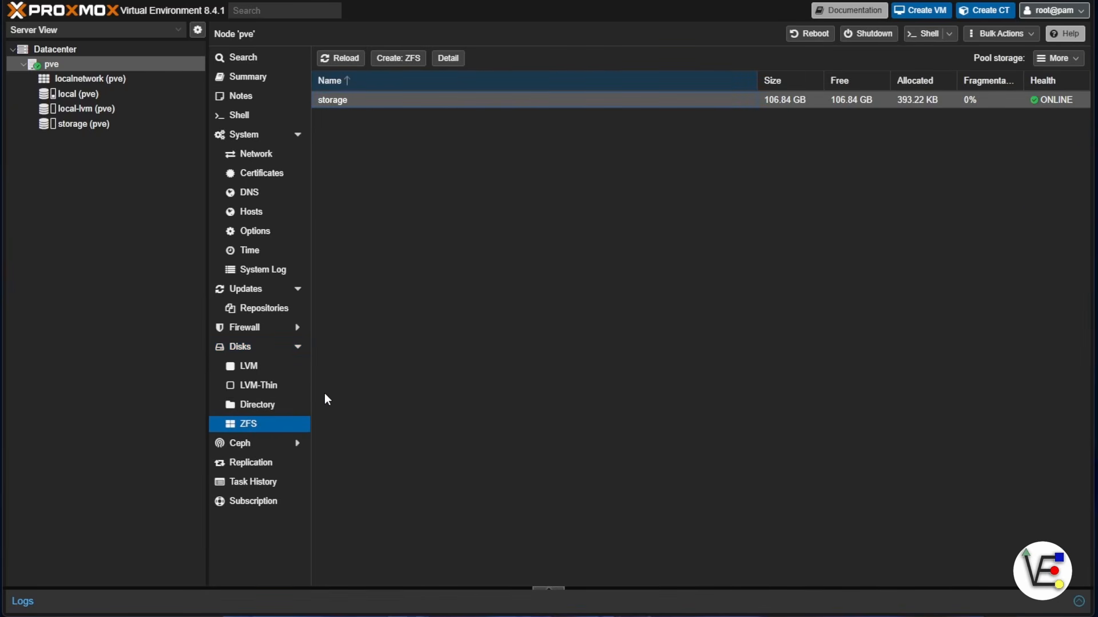
# Open a root shell on the pve node
pyautogui.click(1074, 63)
pyautogui.click(1072, 62)
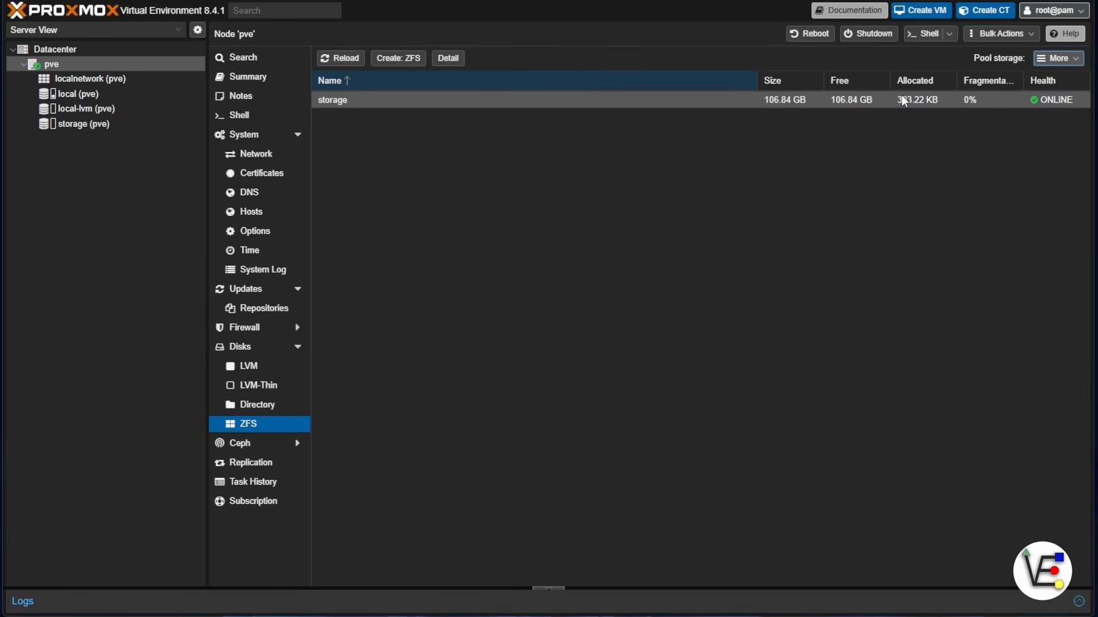
pyautogui.click(928, 34)
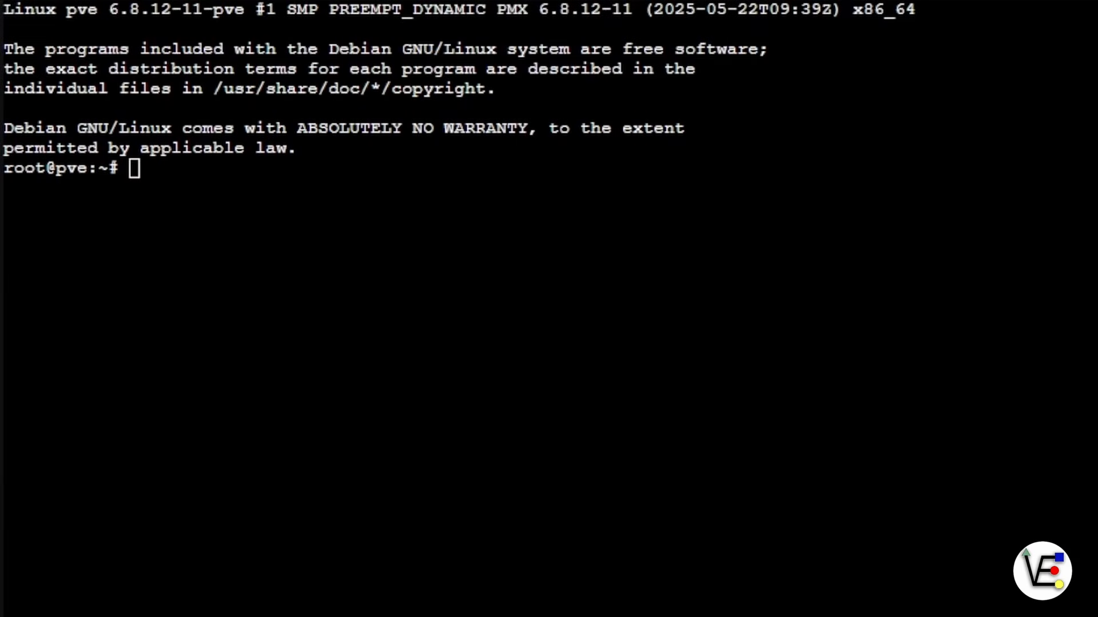
# Run 'zpool add storage /dev/sdc' in the pve node's shell
pyautogui.click(186, 211)
pyautogui.write('zpool add')
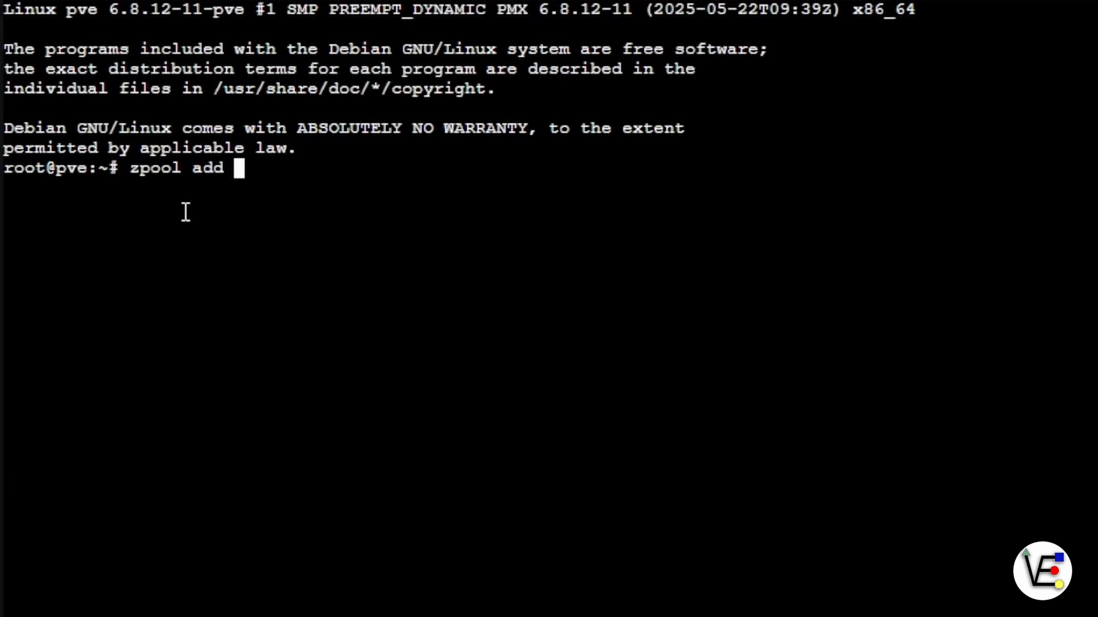
pyautogui.write('storage ')
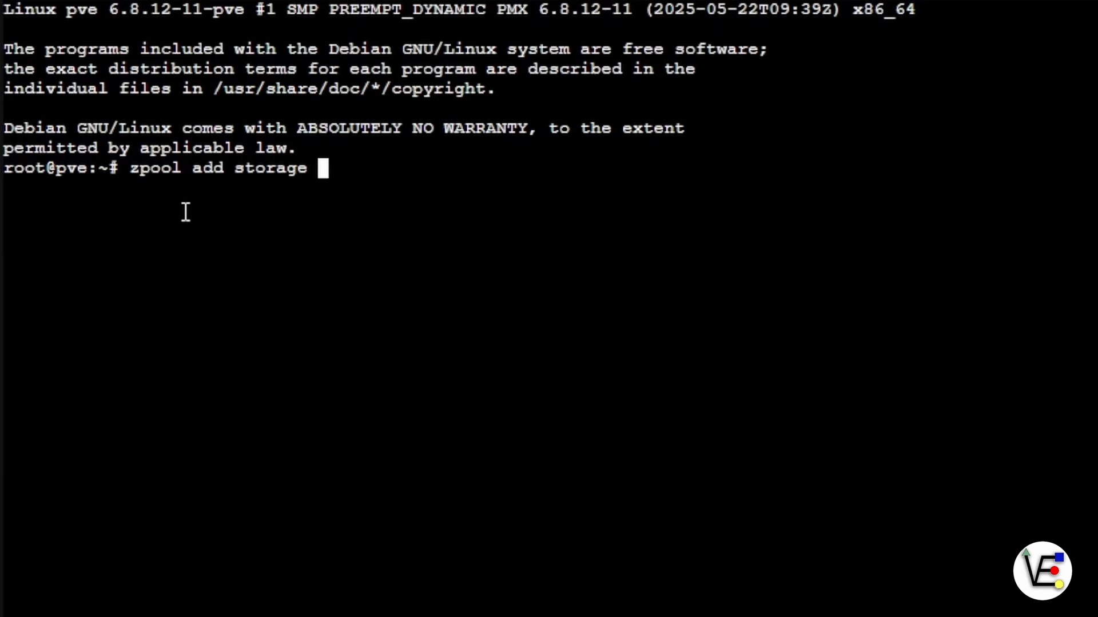
pyautogui.write('/dev/sdc')
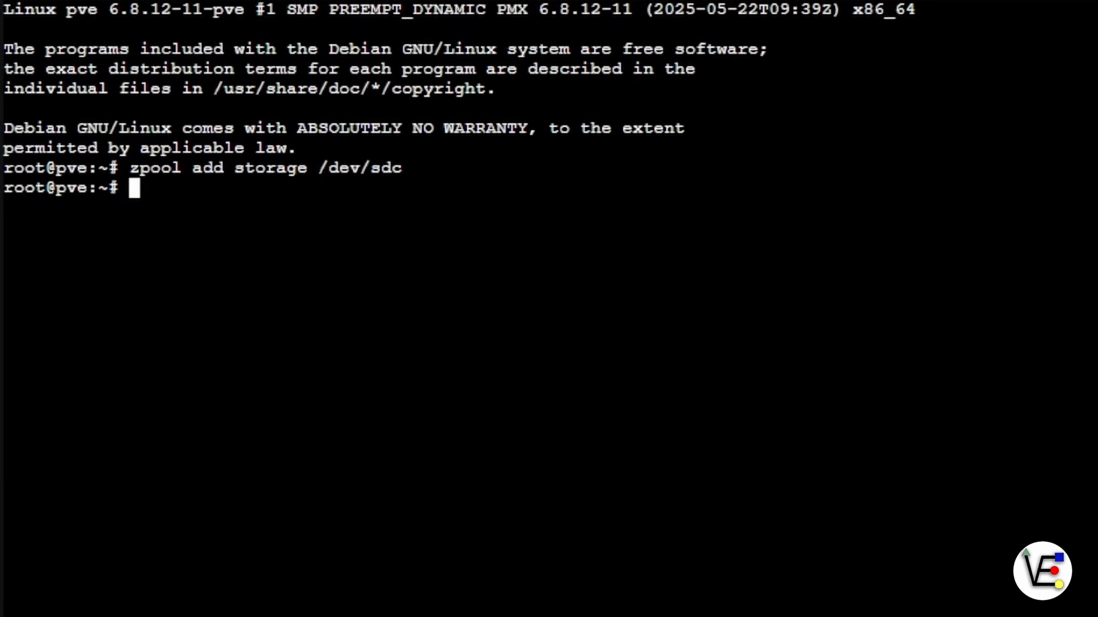
pyautogui.hotkey('ctrl', 'w')
# Close the shell, then verify /dev/sdc has ZFS partitions and storage totals 227.33 GB
pyautogui.click(686, 111)
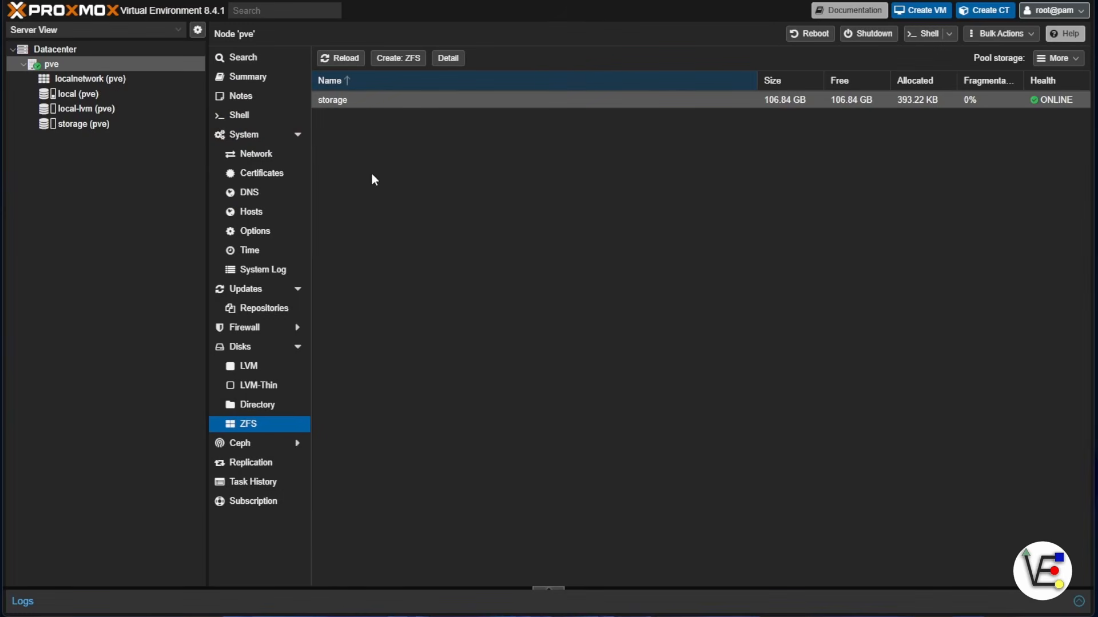
pyautogui.click(61, 0)
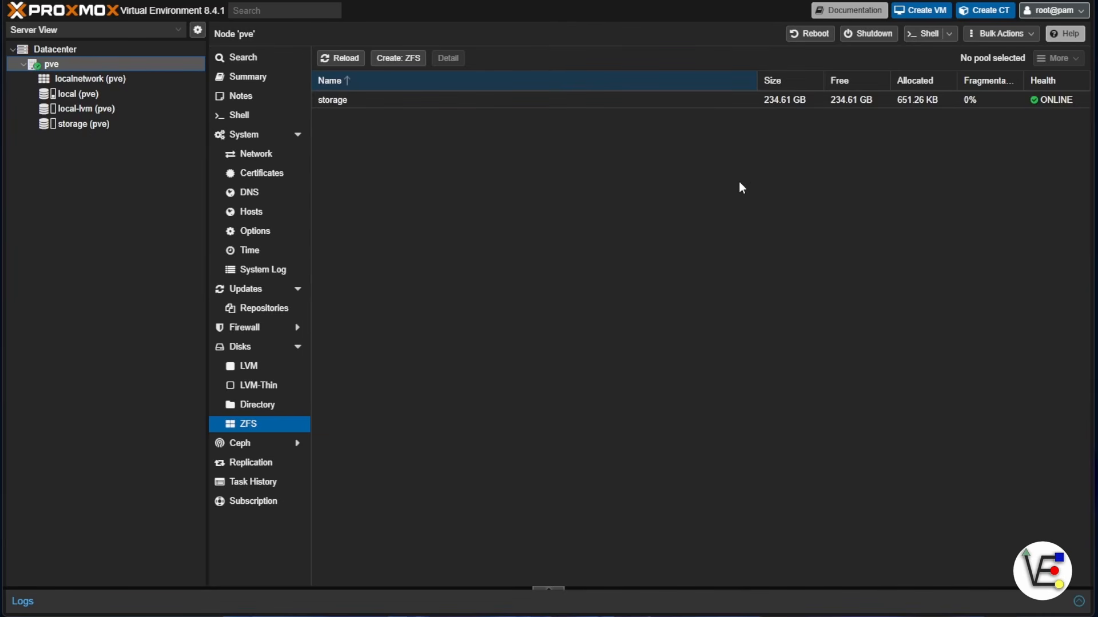
pyautogui.click(250, 348)
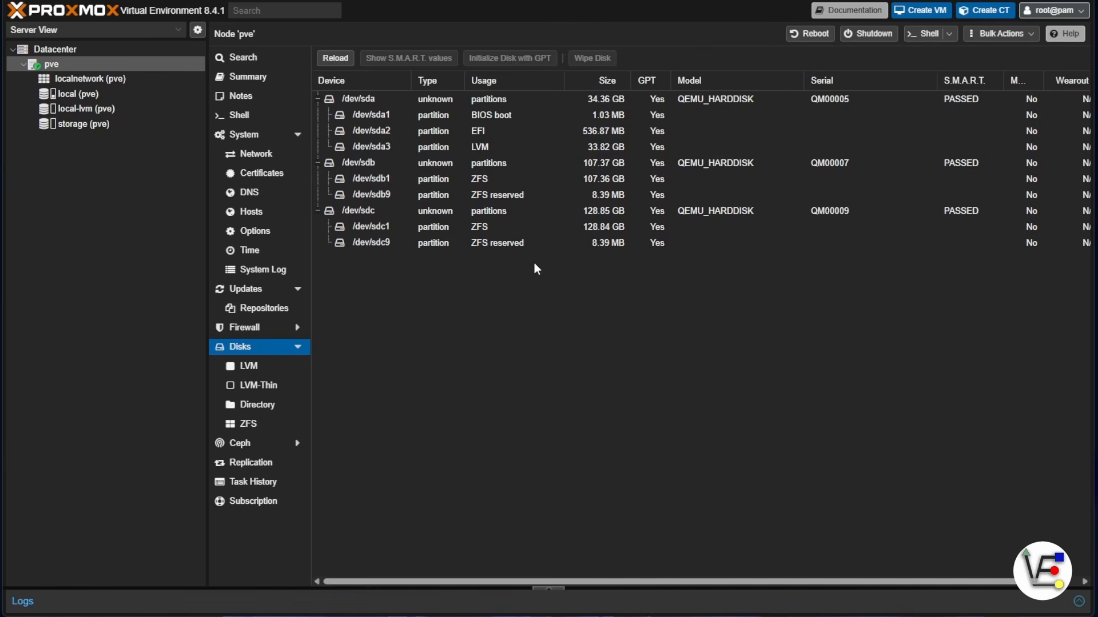
pyautogui.click(83, 123)
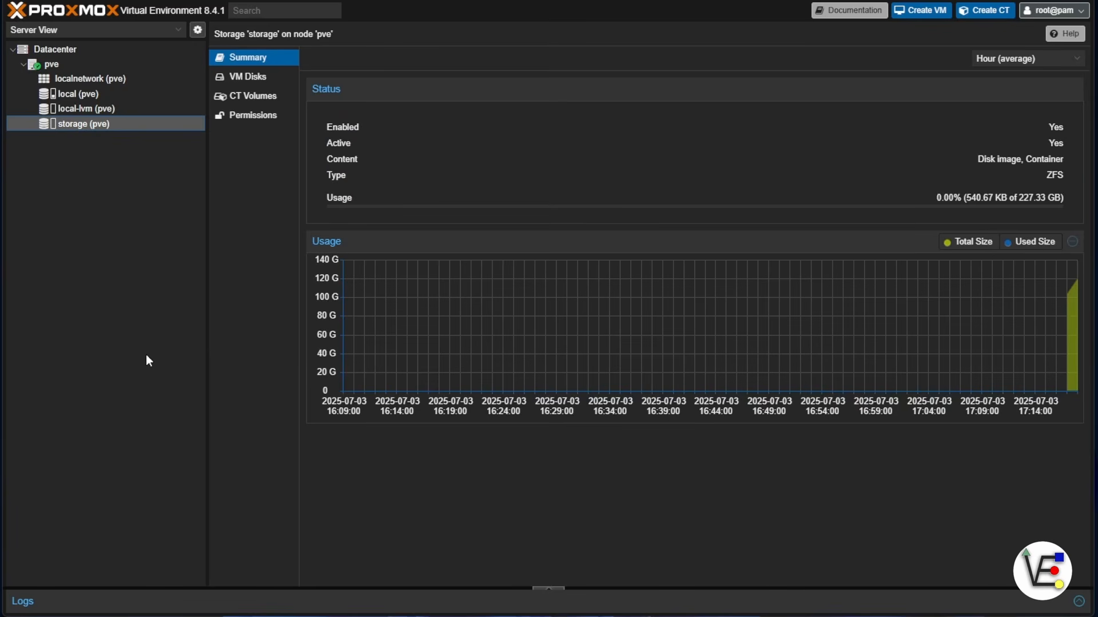
pyautogui.doubleClick(1045, 202)
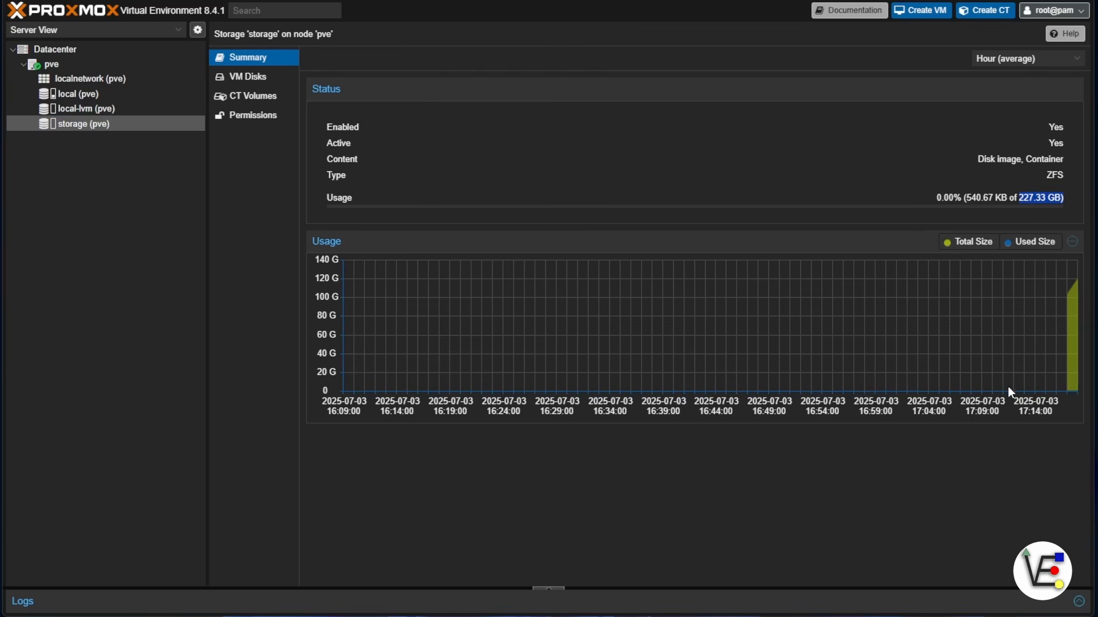